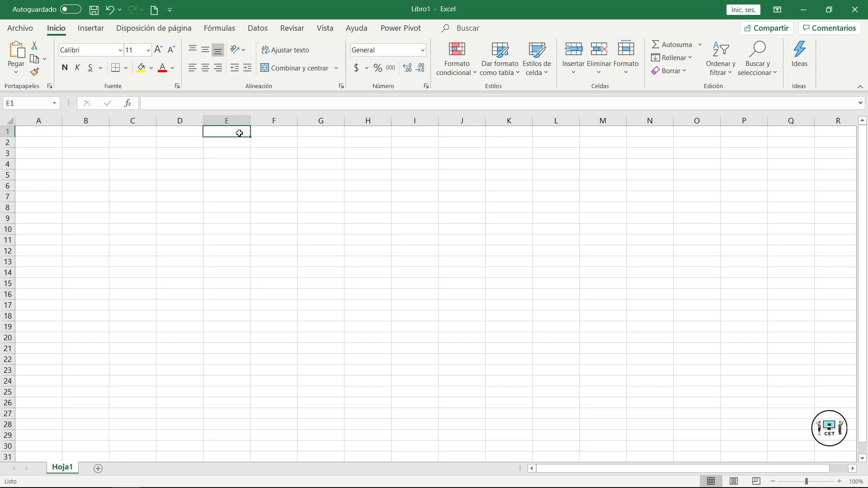
Enter 1 in cell E1 and fill a linear series down the column with limit 10
text(1)
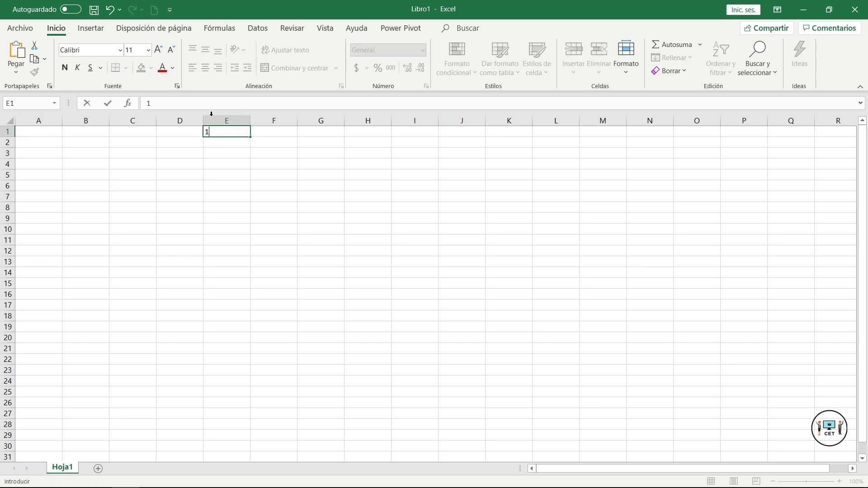
click(109, 104)
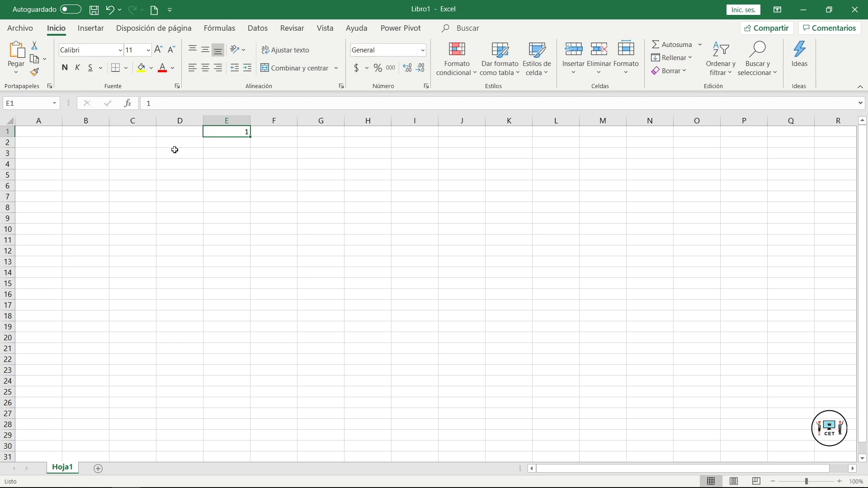
click(678, 63)
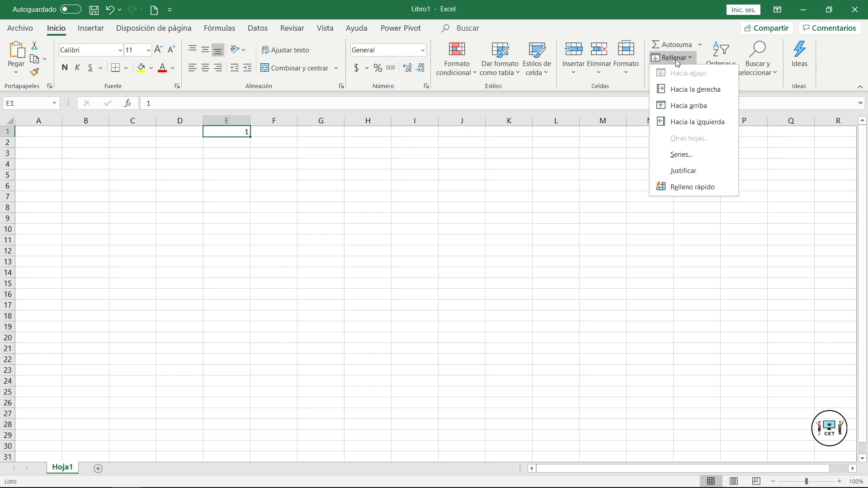
click(682, 155)
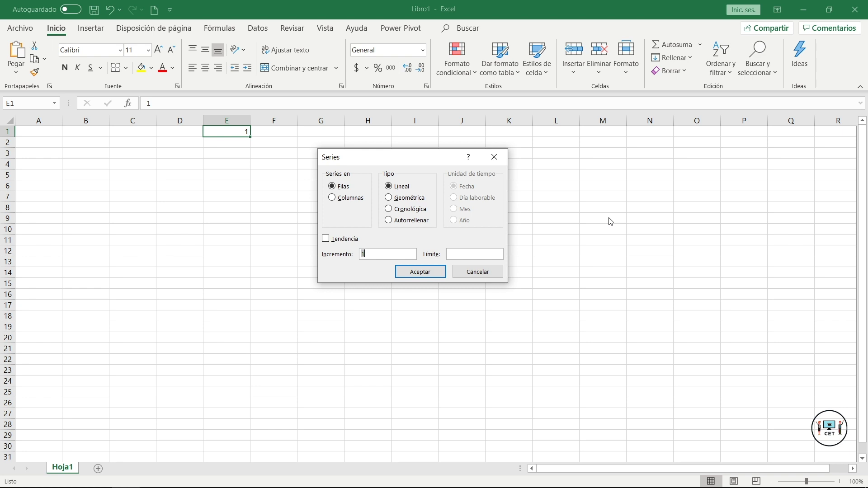
click(333, 198)
click(462, 256)
text(10)
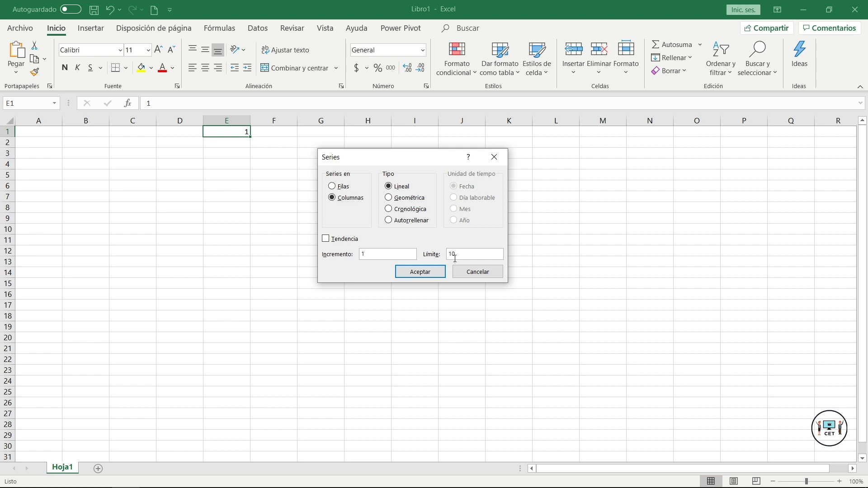
click(428, 272)
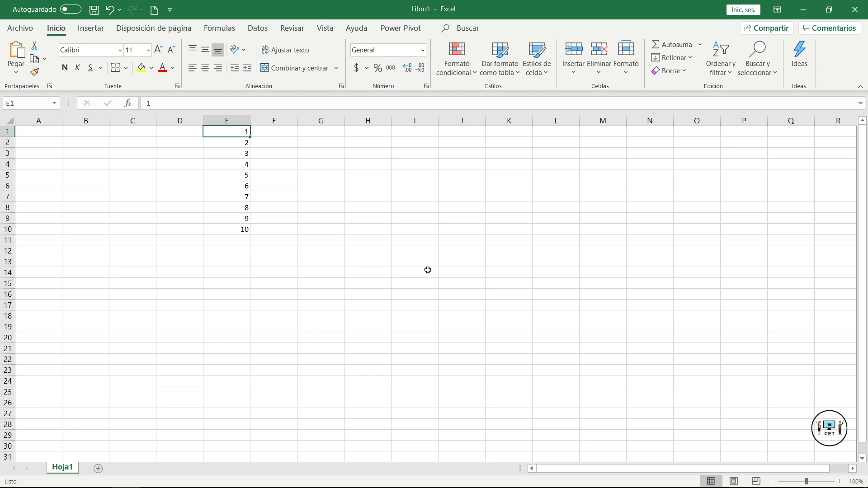
Enter 1 in cell G1 and fill a linear series down the column with increment 4 and limit 10
click(331, 130)
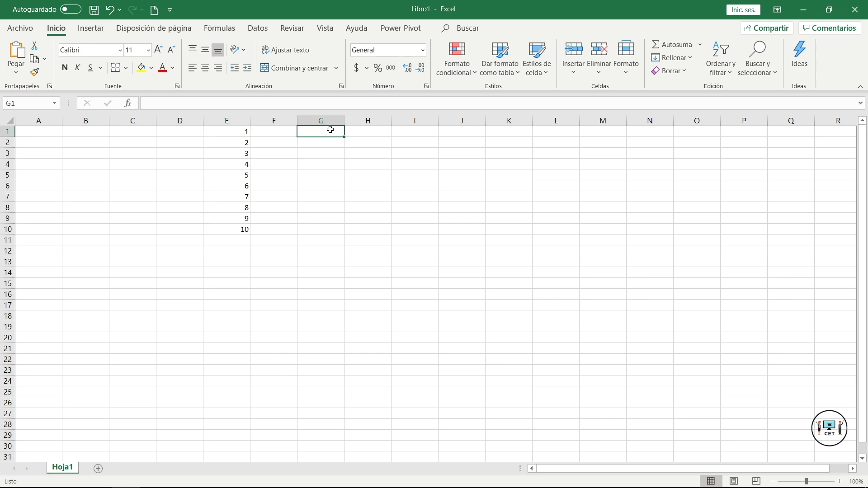
text(1)
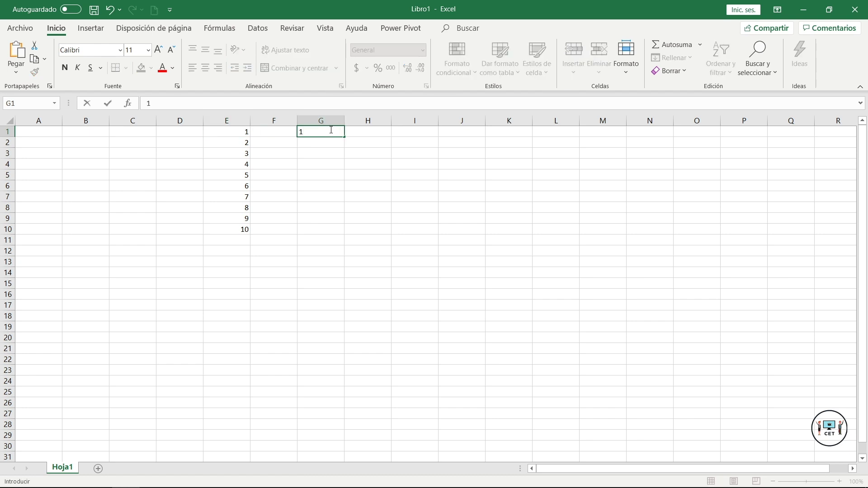
click(107, 103)
click(672, 57)
click(679, 155)
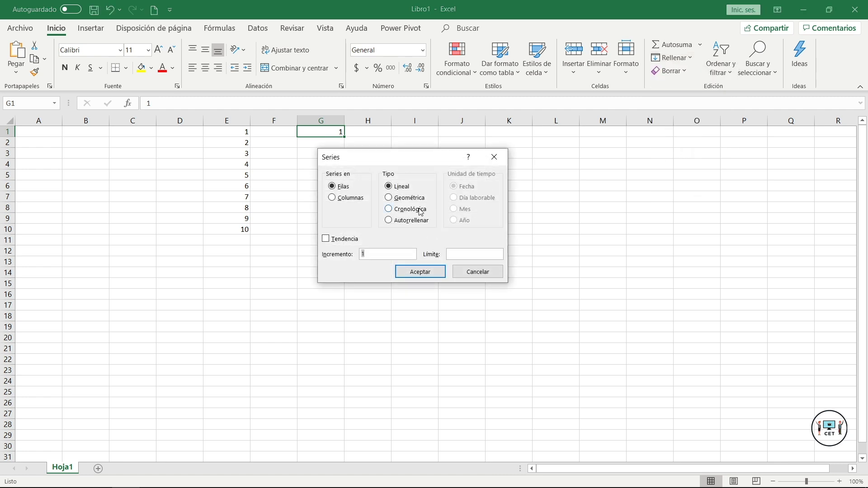
text(4)
click(460, 253)
text(10)
click(335, 197)
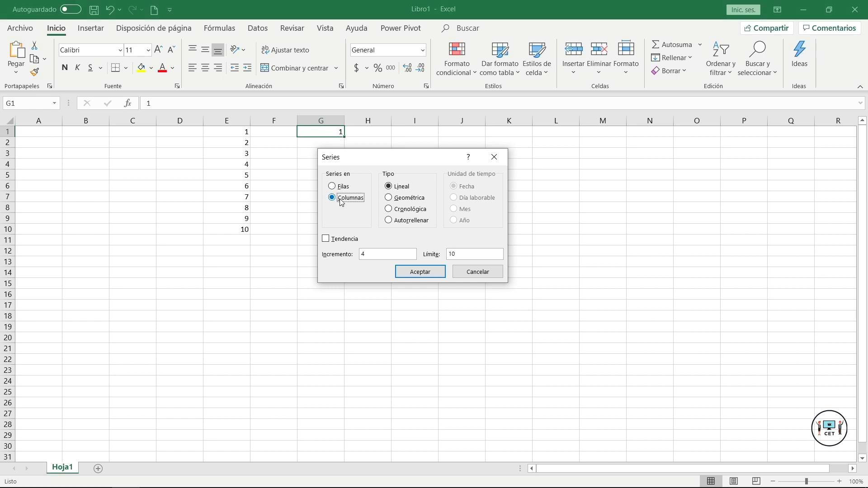
click(427, 273)
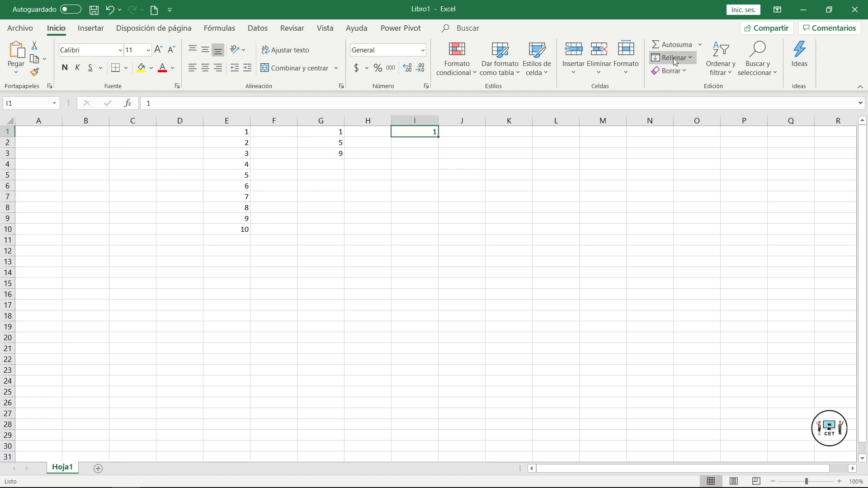
Fill a geometric series down the column from I1 with increment 2 and limit 15
click(676, 62)
click(673, 154)
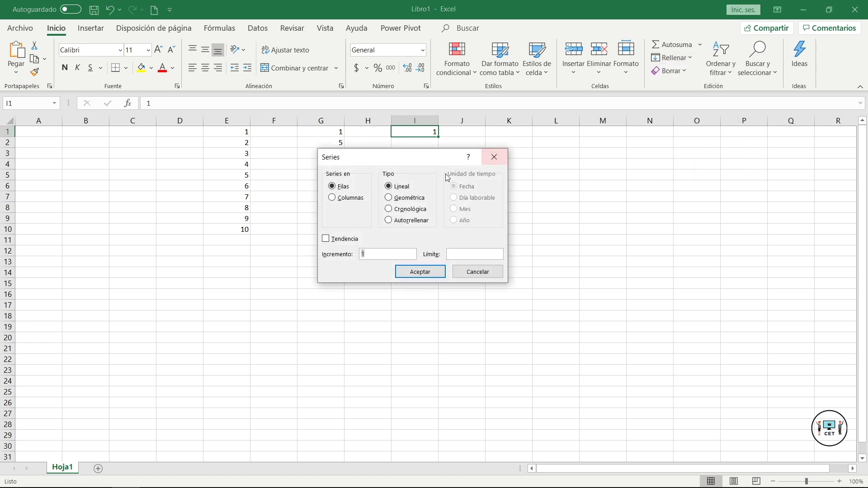
click(359, 199)
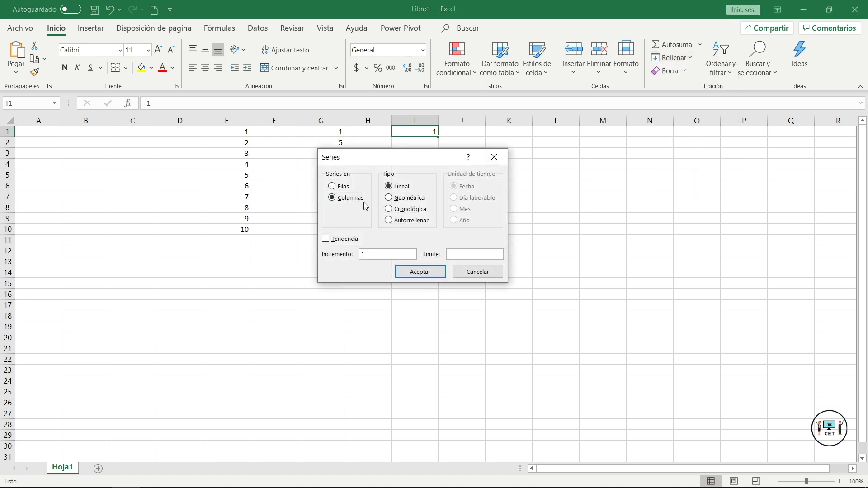
click(396, 200)
drag(380, 254, 356, 255)
text(2)
click(464, 256)
text(15)
click(441, 271)
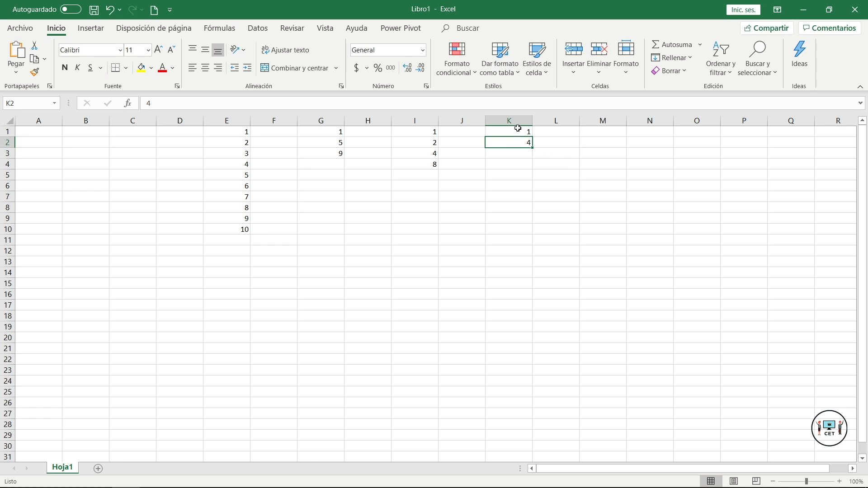
Fill K1:K13 with a linear trend series in columns based on the first two values
drag(517, 129, 507, 262)
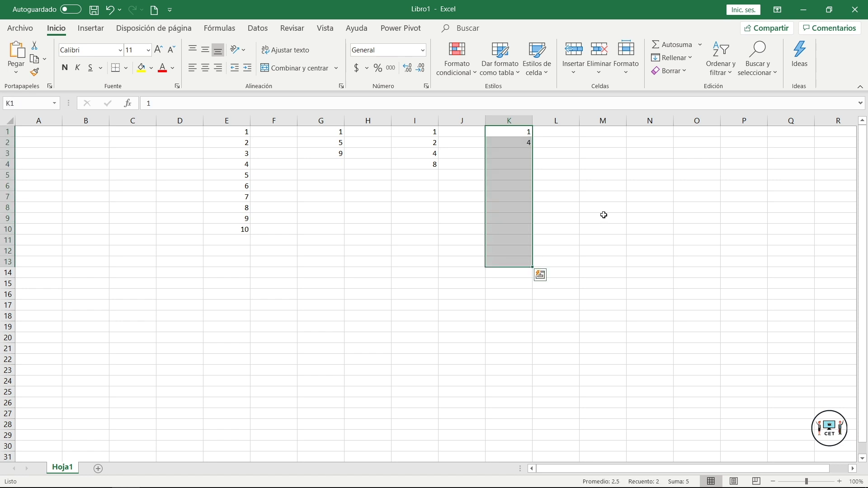
click(689, 59)
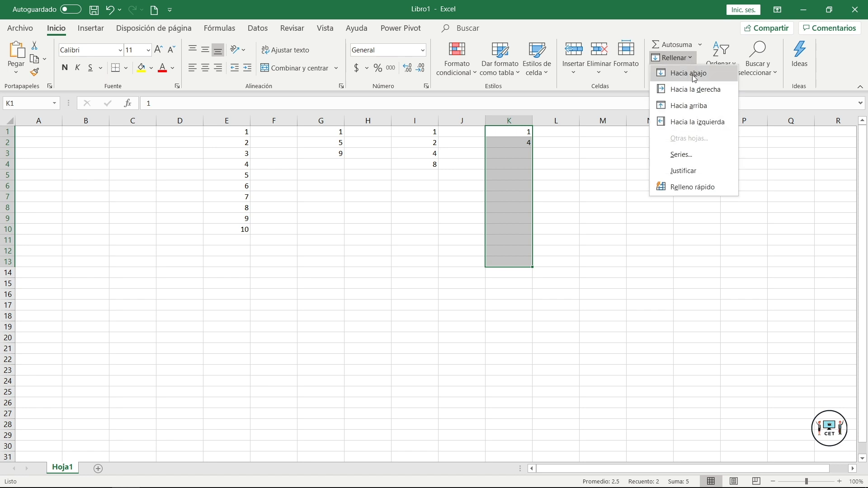
click(699, 158)
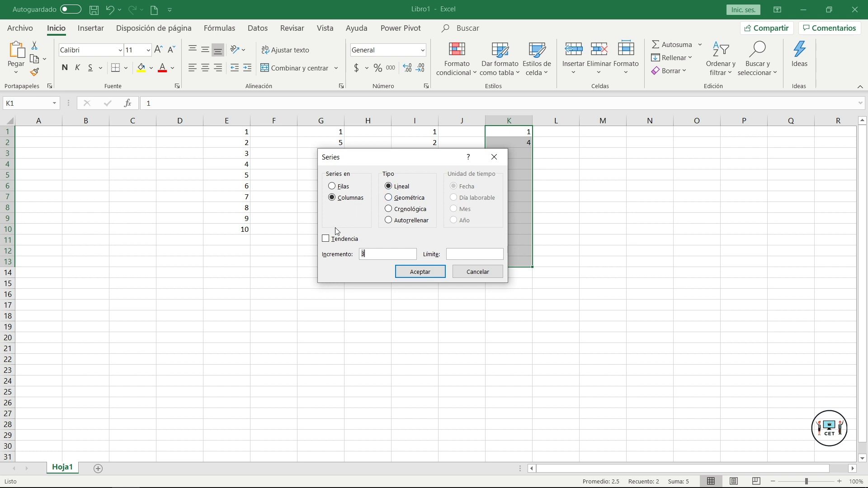
click(326, 245)
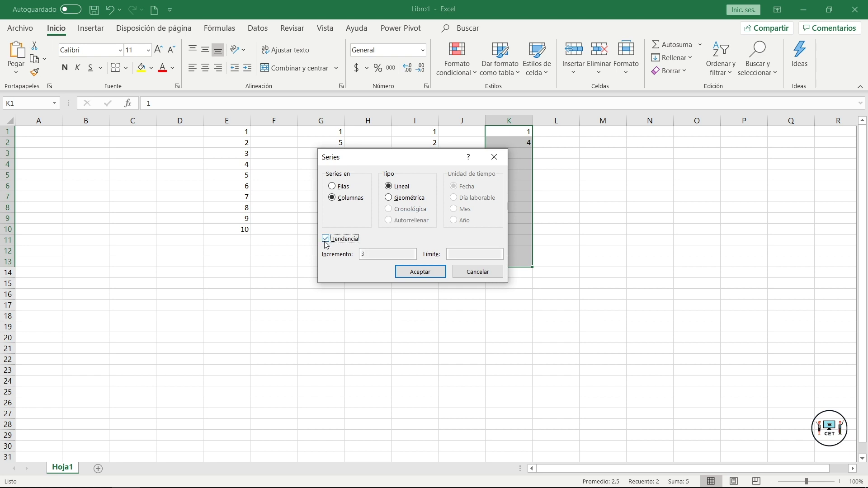
click(412, 272)
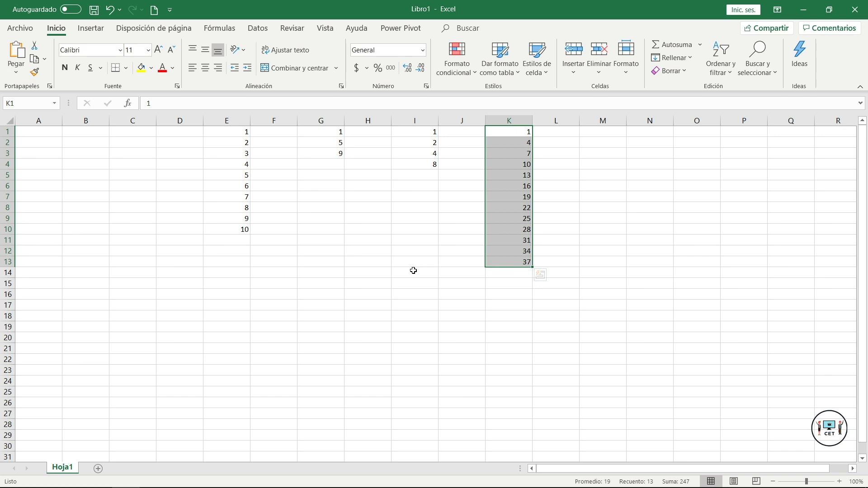
Clear the contents of the entire worksheet
key(ctrl+Home)
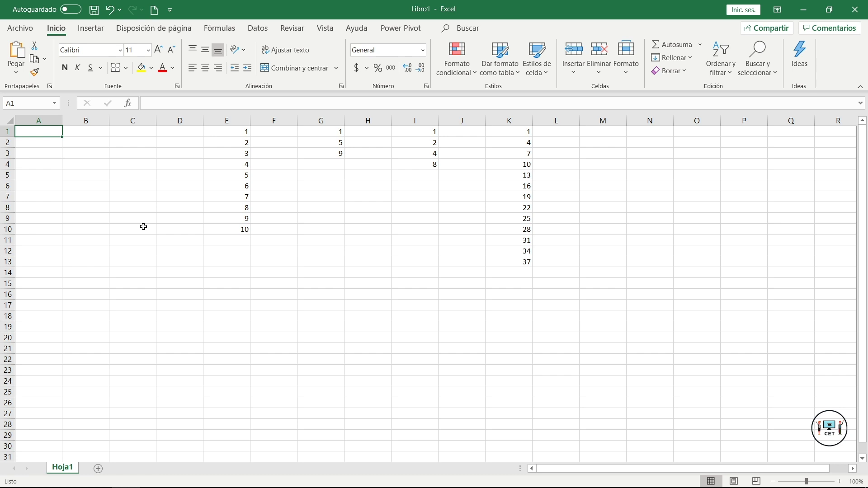
drag(226, 132, 516, 260)
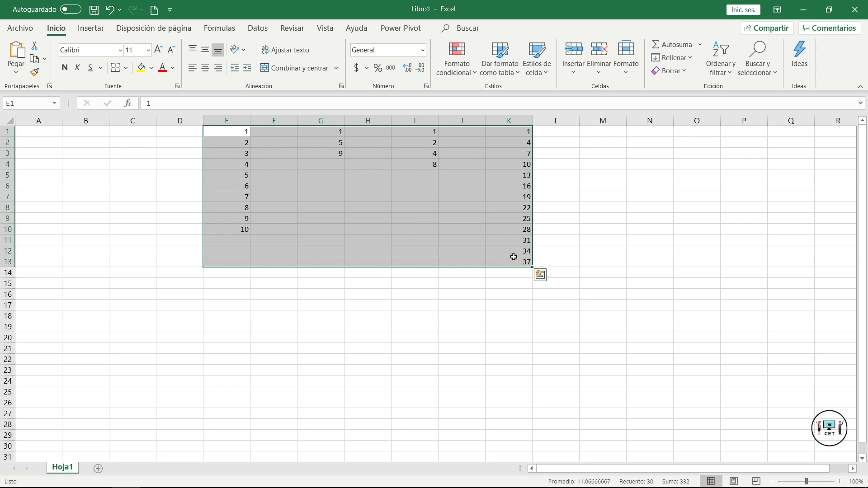
click(38, 135)
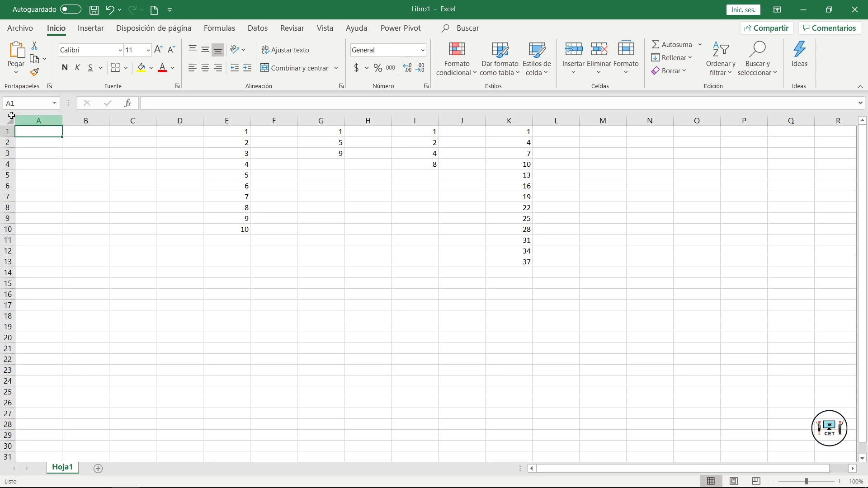
click(9, 120)
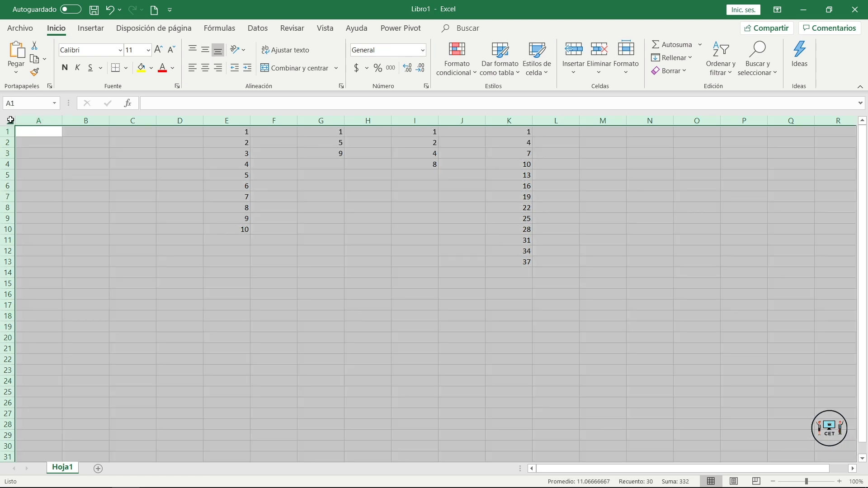
key(Delete)
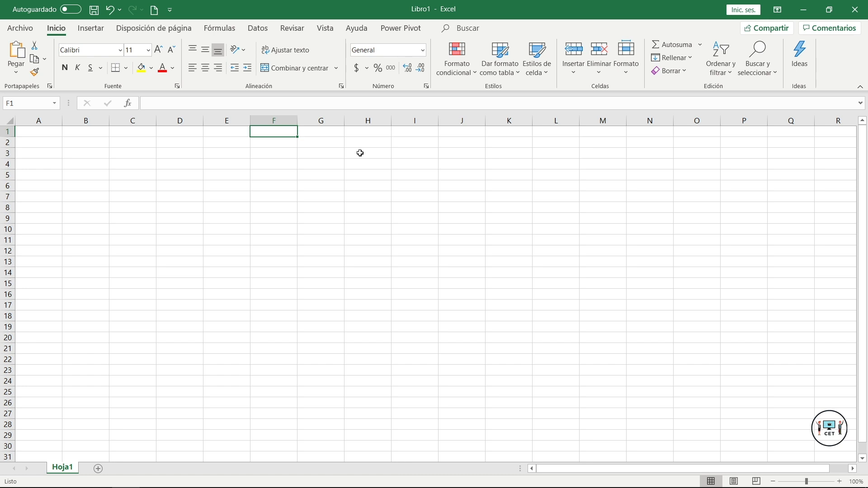
Enter the date 15/09/2020 in F1 and fill a chronological daily series along the row up to 25/09/2020
text(15/)
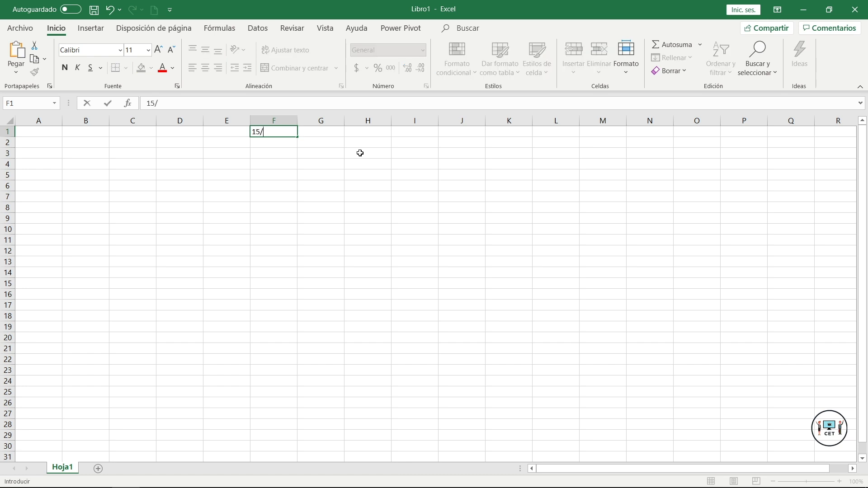
text(09/2020)
click(107, 104)
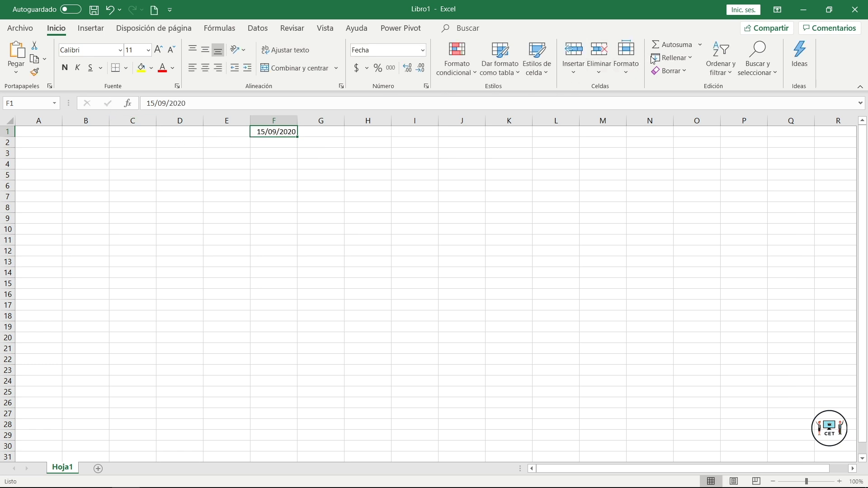
click(672, 57)
click(681, 155)
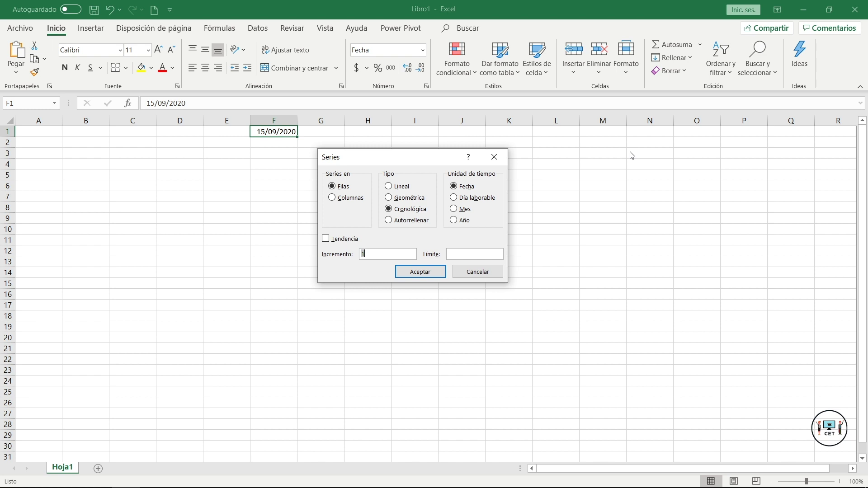
click(389, 252)
click(462, 254)
text(25/09/2020)
click(438, 272)
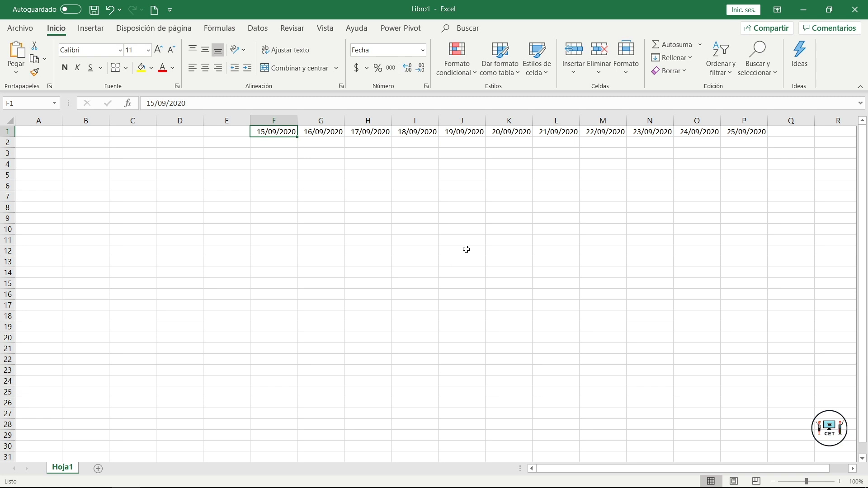
Fill a chronological daily series down the column from F1 with increment 1 and limit 25/09/2020
click(679, 59)
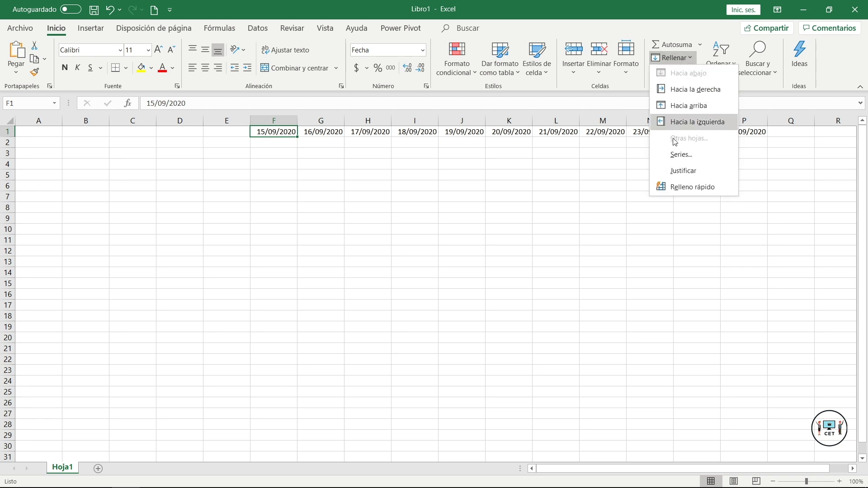
click(682, 155)
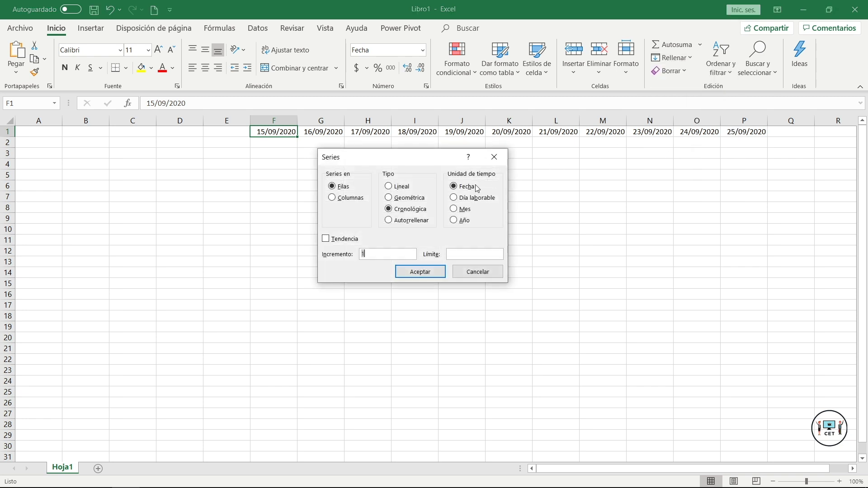
click(349, 199)
click(474, 256)
text(25/09/2020)
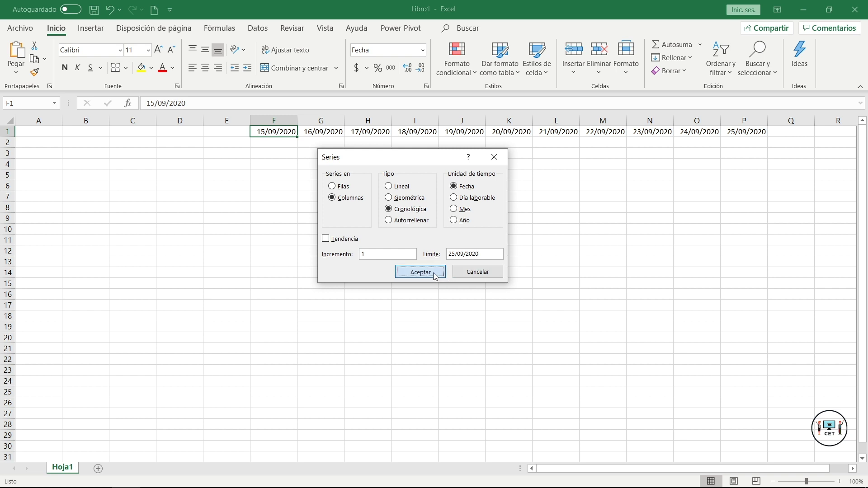
click(420, 272)
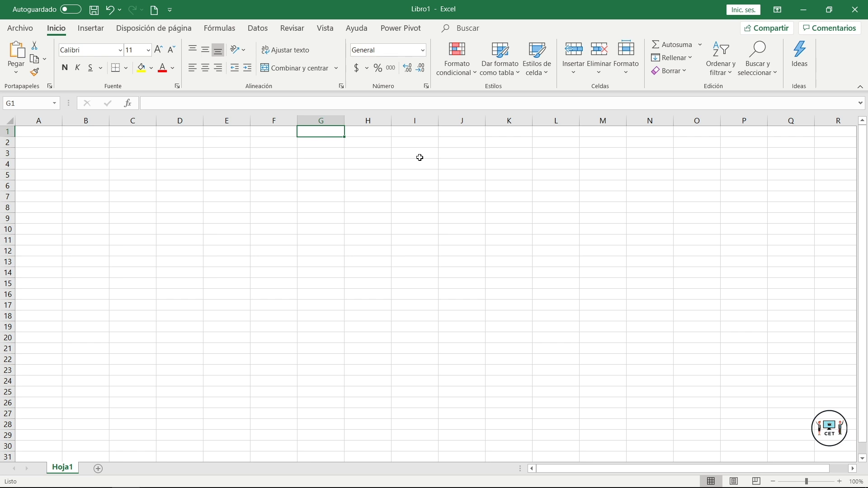
Enter 1 in G1 and fill G1:G12 with an AutoFill-type series in columns
text(1)
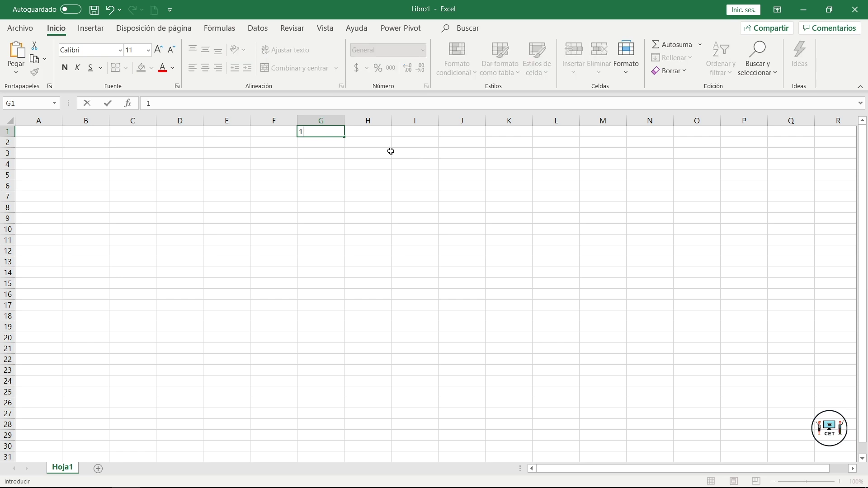
click(108, 103)
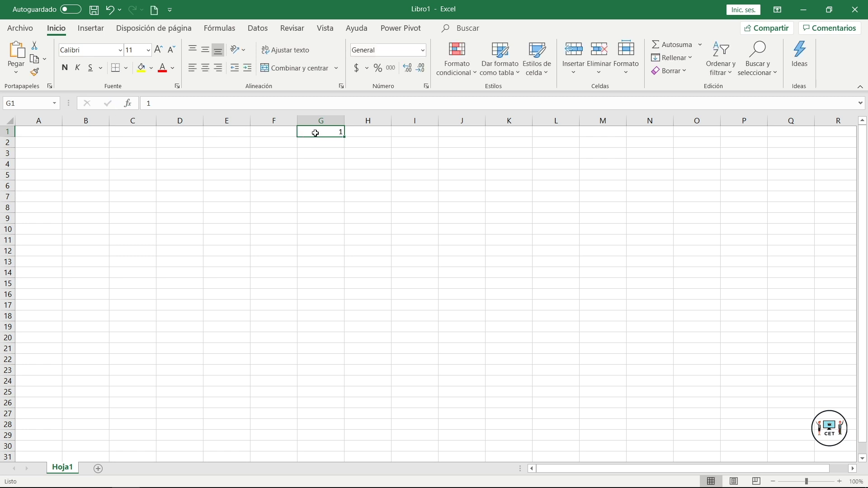
drag(316, 132, 303, 252)
click(678, 59)
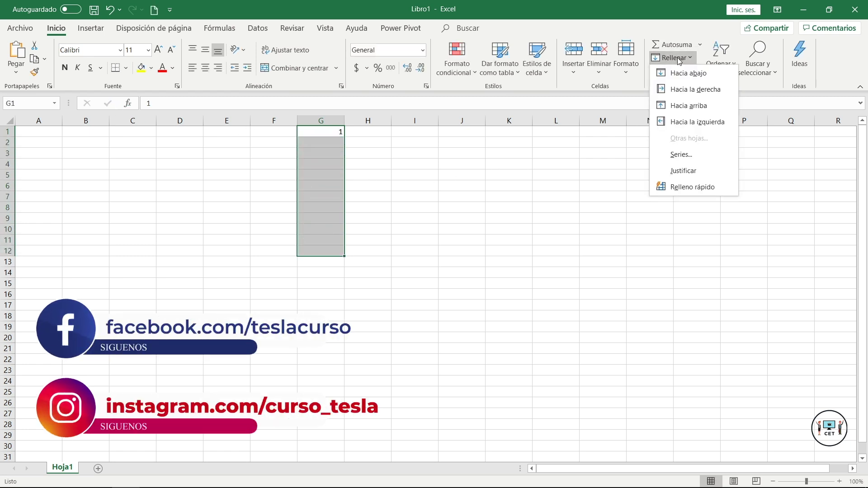
click(681, 154)
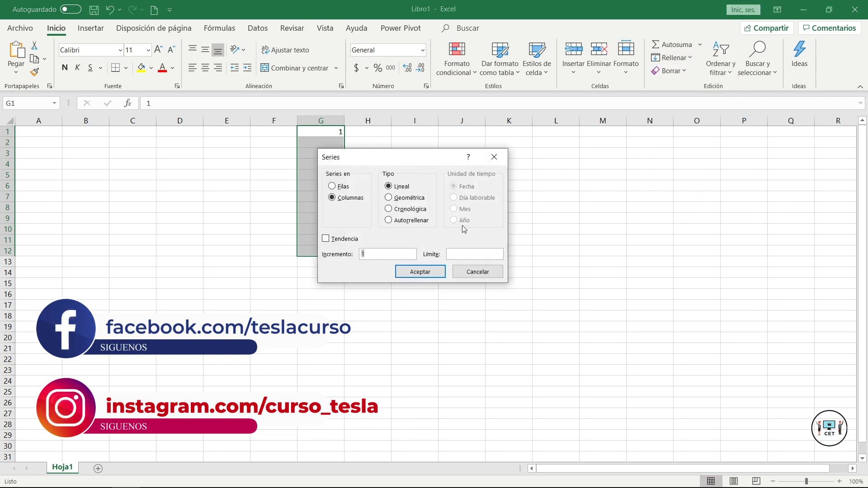
click(390, 221)
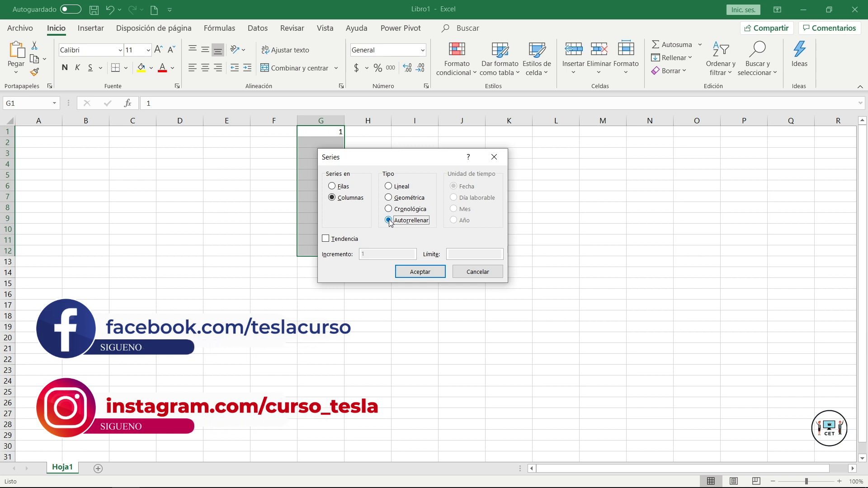
click(404, 273)
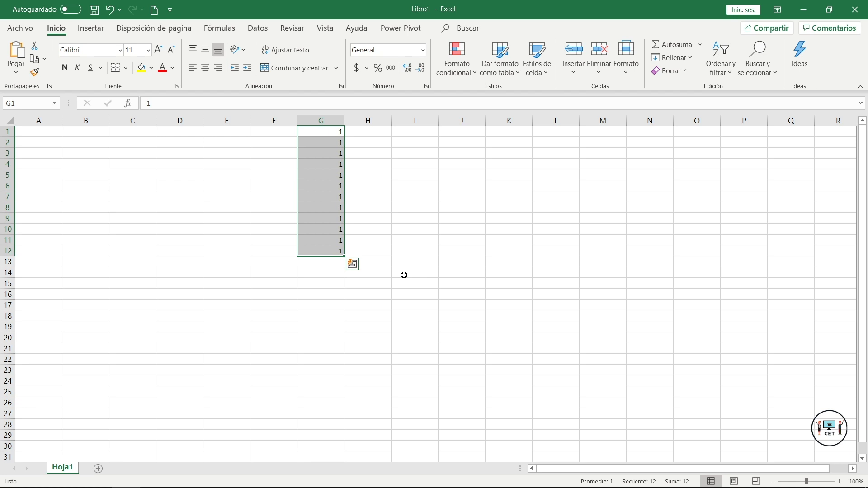
Enter 1 in I1 and 4 in I2, and extend the pattern down to I12 with the fill handle
click(434, 133)
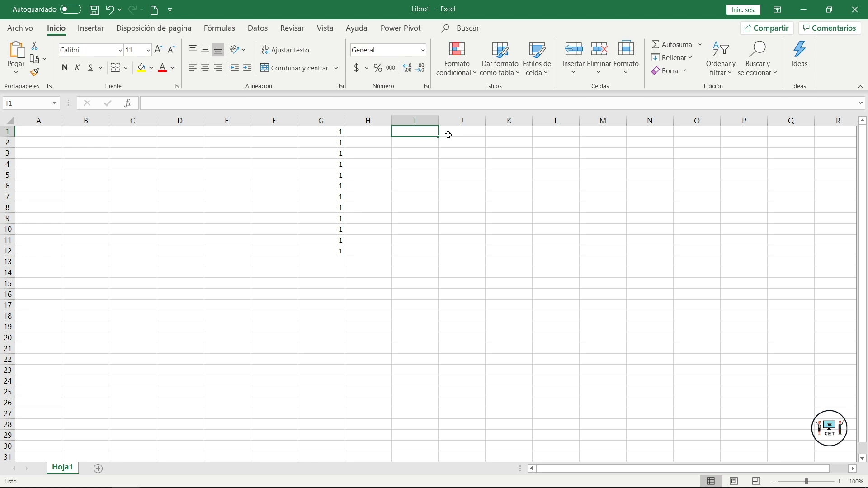
text(1)
key(Return)
text(4)
key(Return)
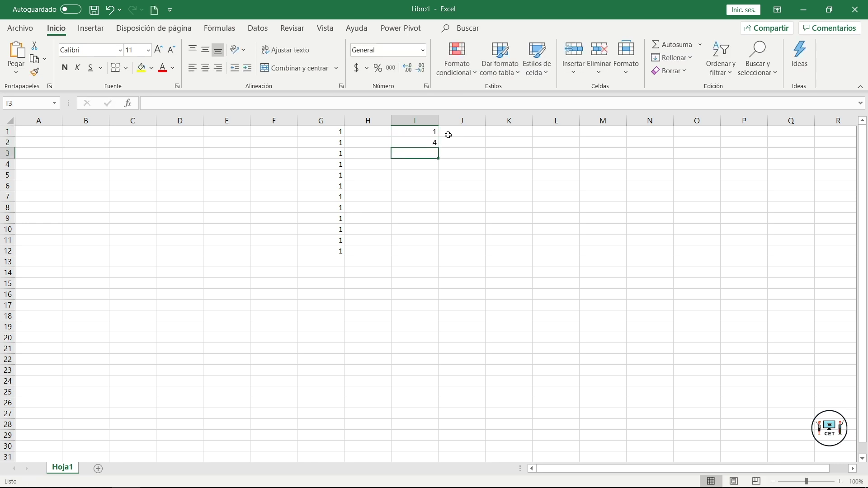
drag(426, 131, 427, 142)
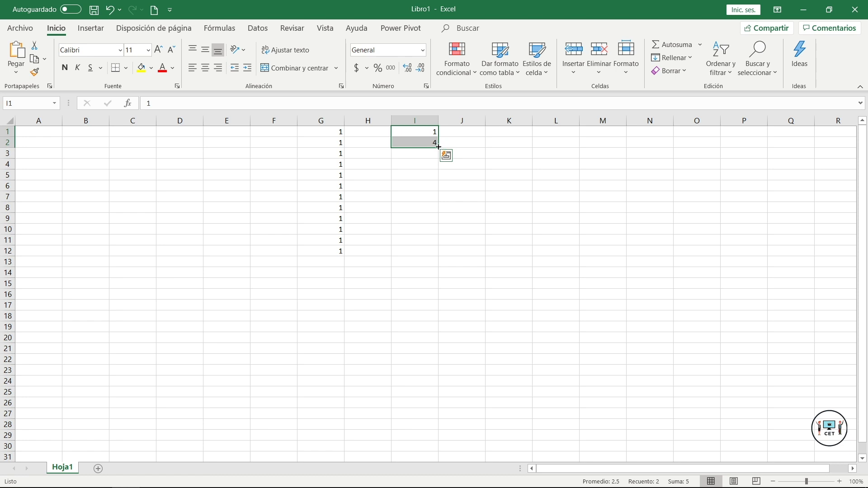
drag(438, 147, 428, 256)
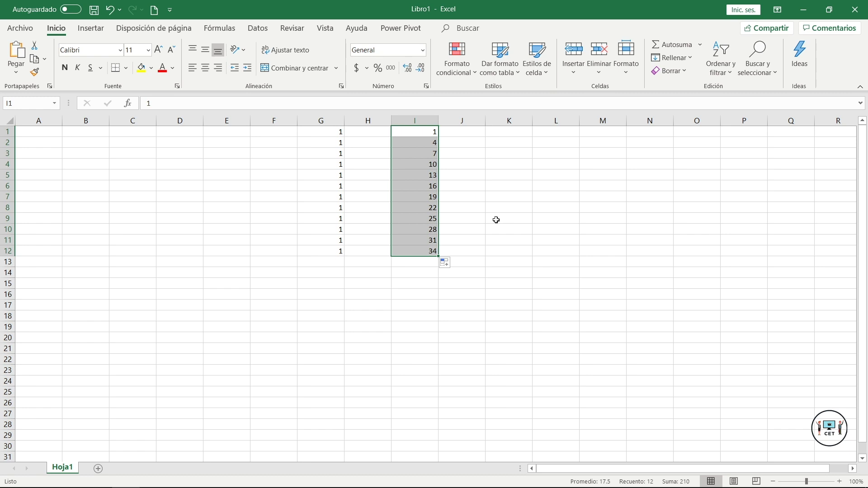
Enter the date 15/09/2020 in K1 and autofill consecutive days down to K12 with the fill handle
click(507, 134)
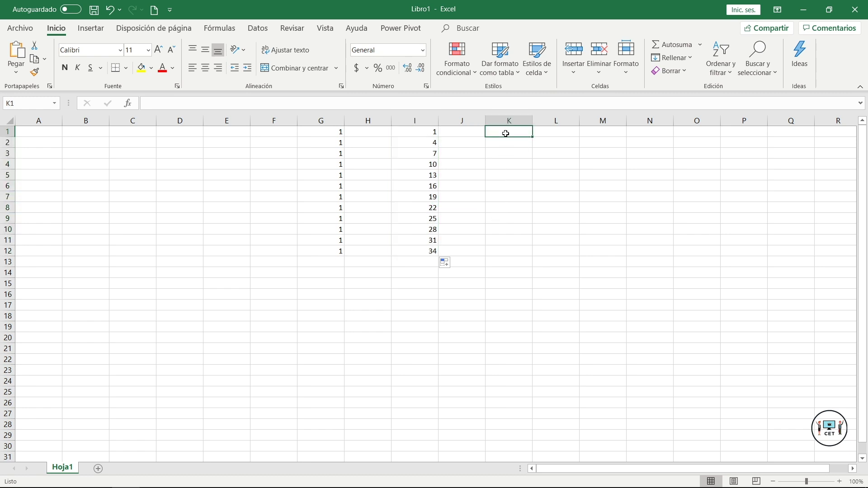
text(15)
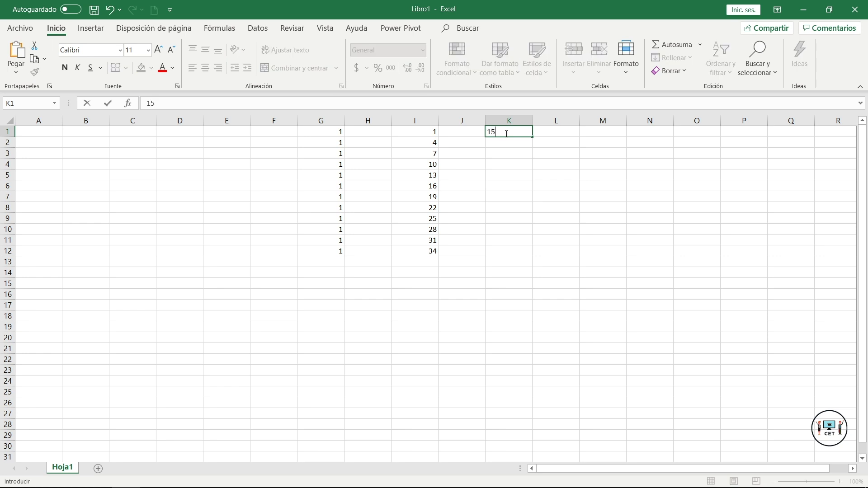
text(/09/2020)
click(112, 103)
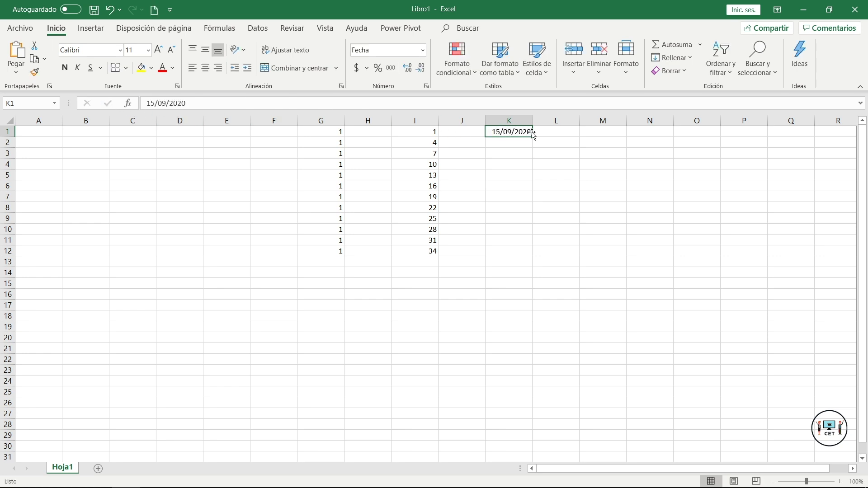
drag(533, 137, 533, 256)
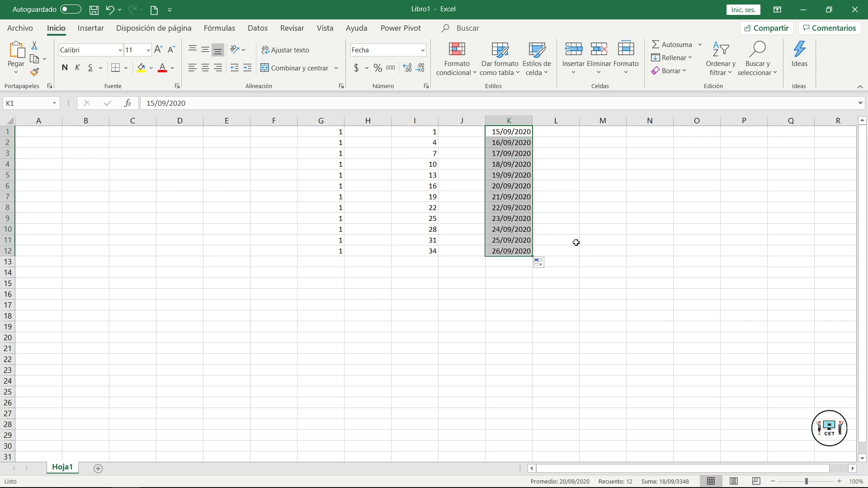
Enter 2 in M1 and copy it down to M20 with the fill handle
click(601, 132)
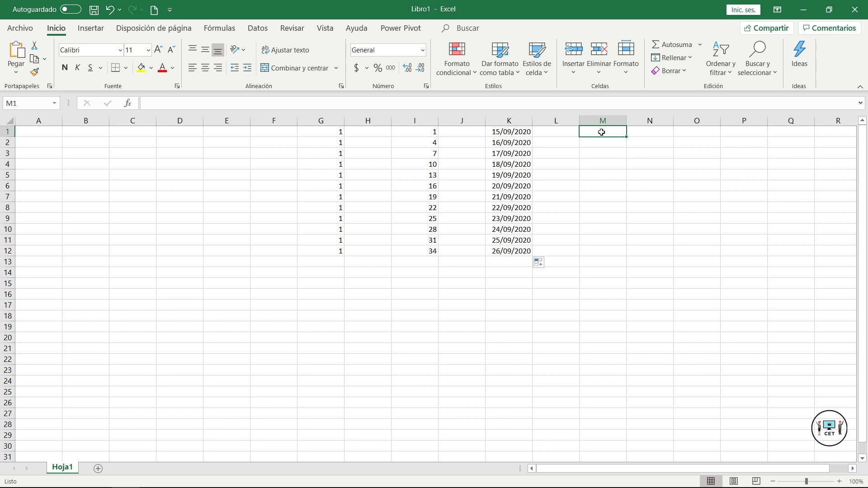
text(2)
drag(626, 137, 620, 345)
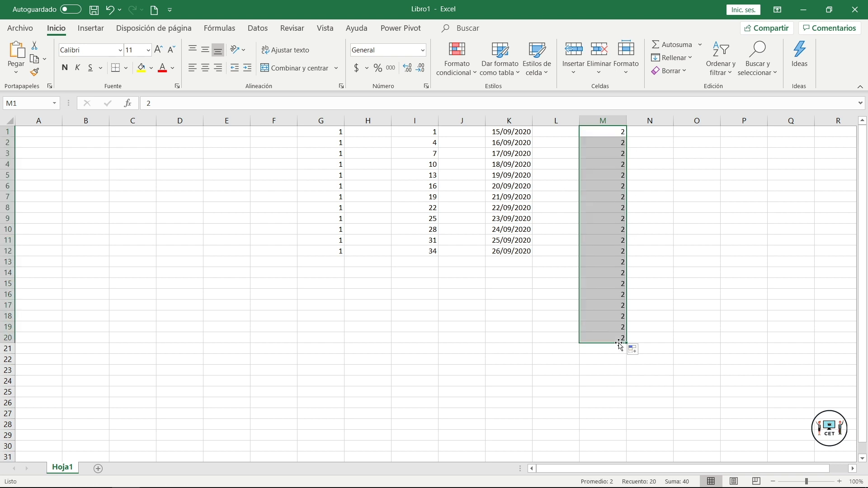
click(512, 351)
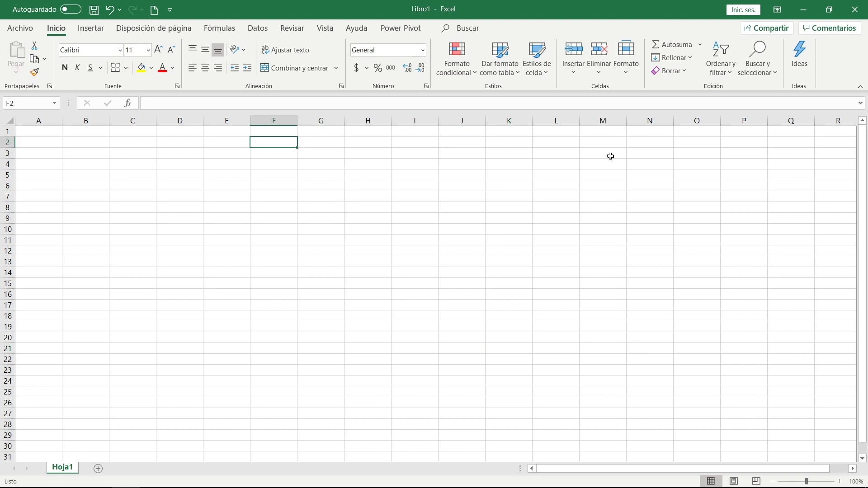
Enter Lunes in F2 and autofill the weekday names down to F19
text(Lunes)
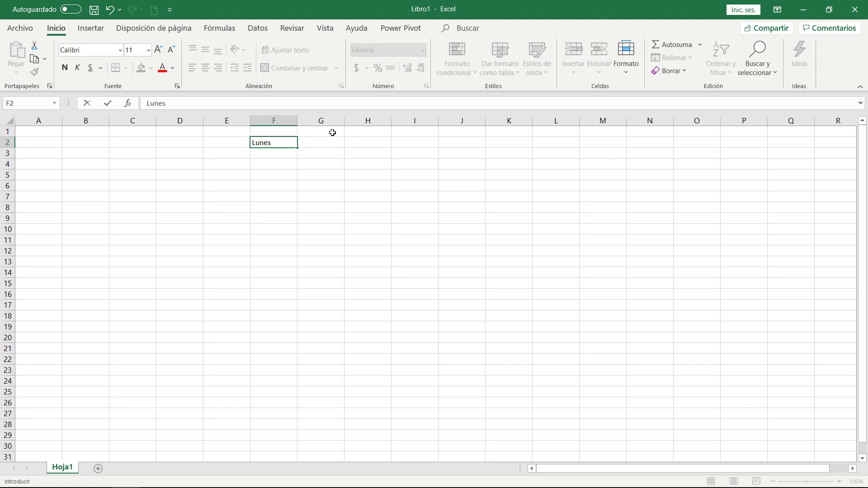
click(109, 104)
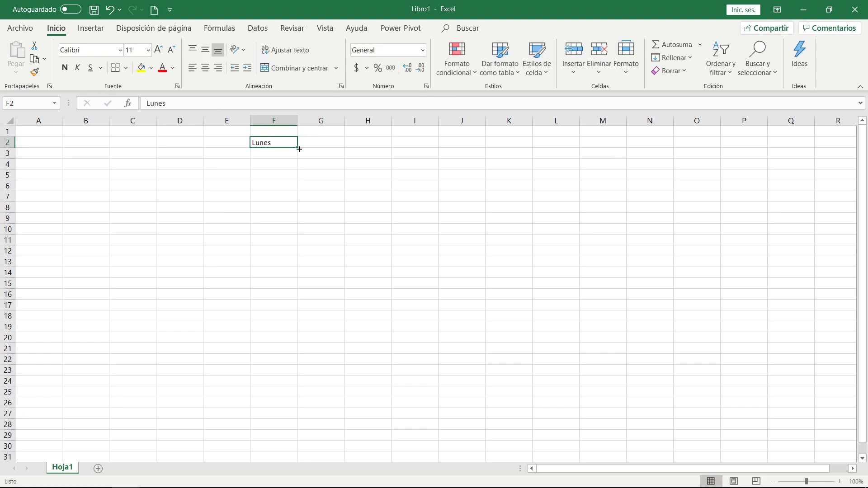
drag(298, 148, 298, 332)
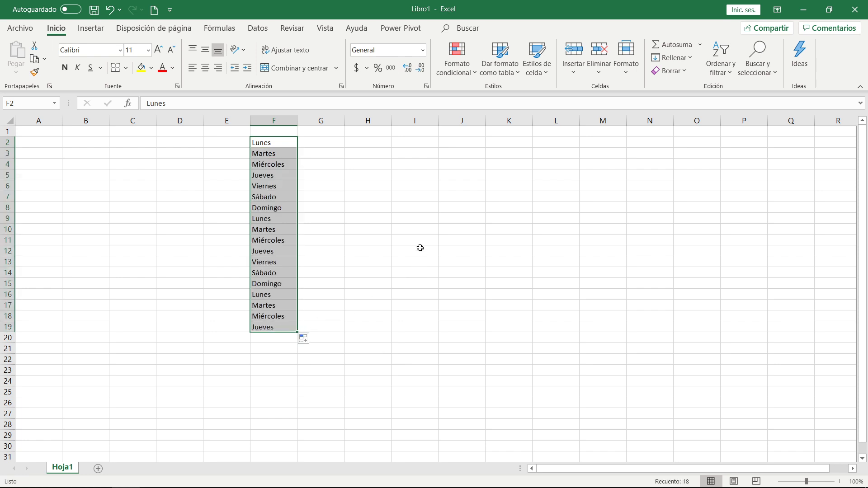
Enter the abbreviation Lun. in H2 and autofill the abbreviated weekdays down to H16
click(371, 147)
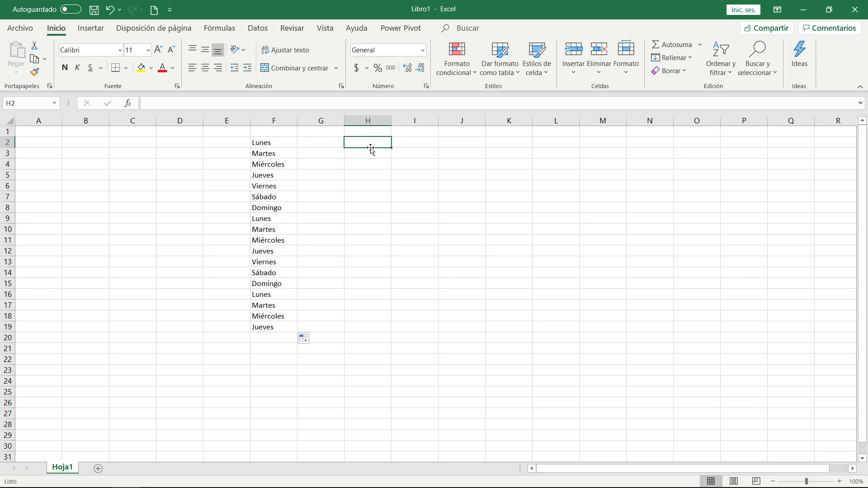
text(Lun.)
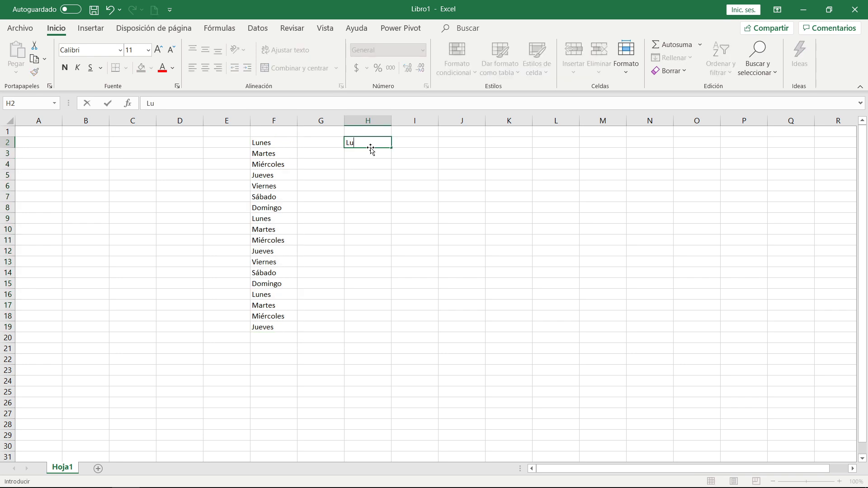
click(108, 104)
drag(391, 148, 397, 297)
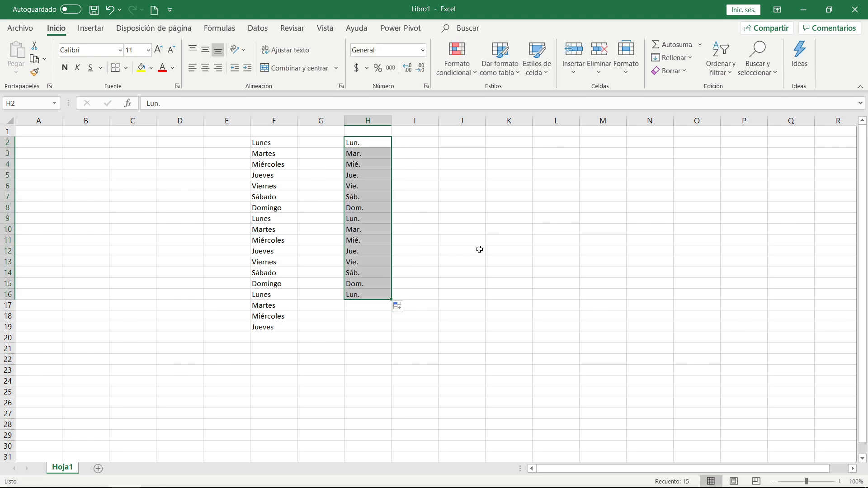